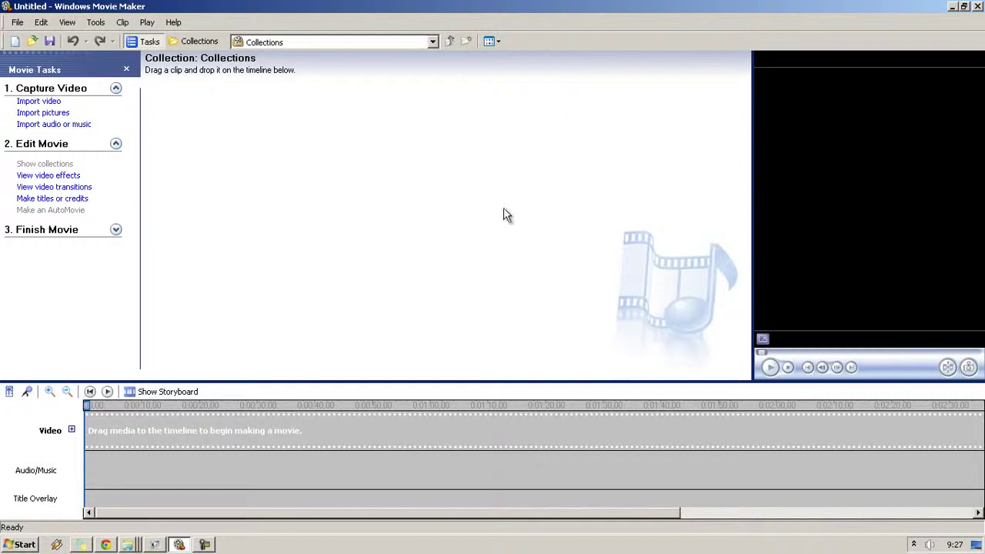
# Step: Switch to the Chrome browser and examine the Windows Movie Maker download link in the Pastebin text
pyautogui.click(106, 545)
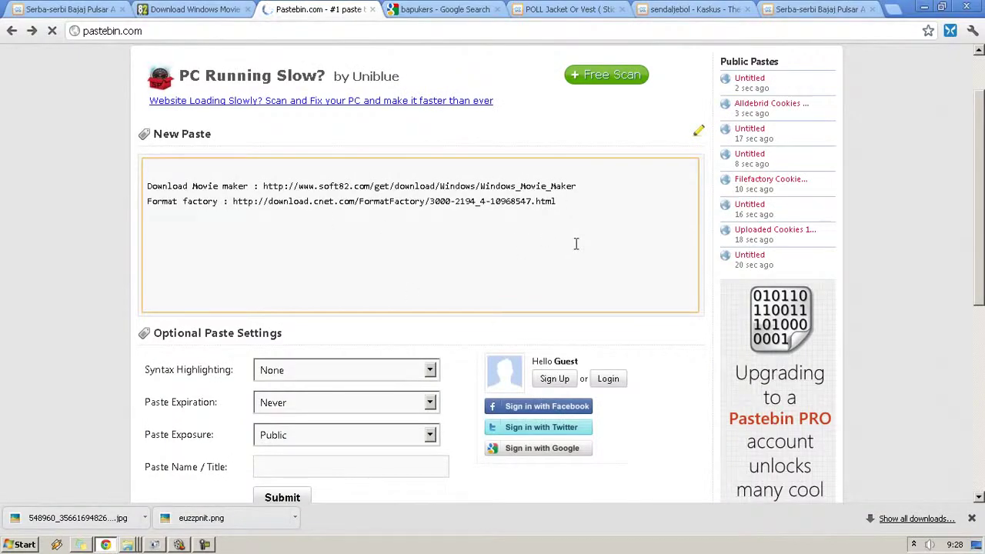
pyautogui.click(19, 545)
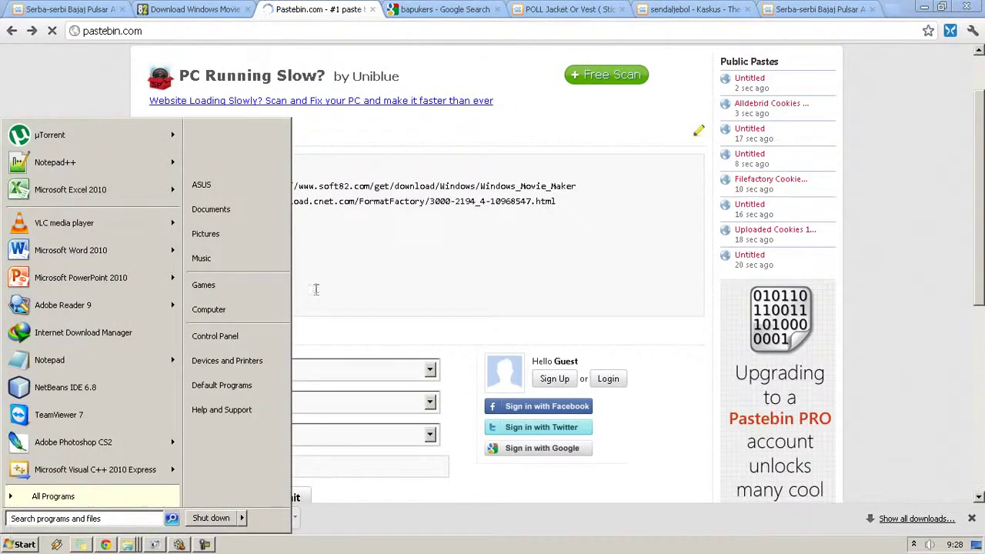
pyautogui.click(387, 250)
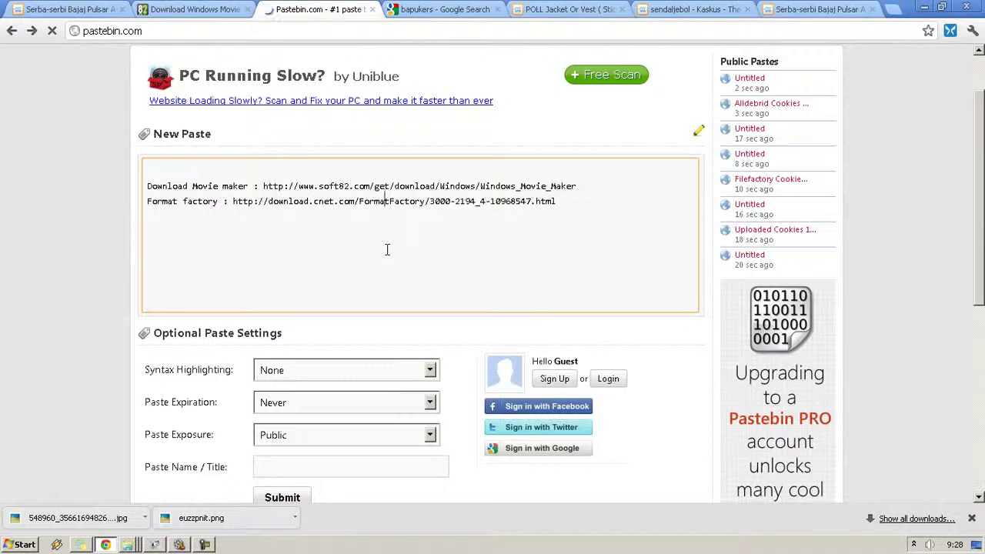
pyautogui.moveTo(589, 188); pyautogui.dragTo(261, 191)
pyautogui.click(260, 189)
pyautogui.moveTo(243, 189); pyautogui.dragTo(157, 183)
pyautogui.click(559, 203)
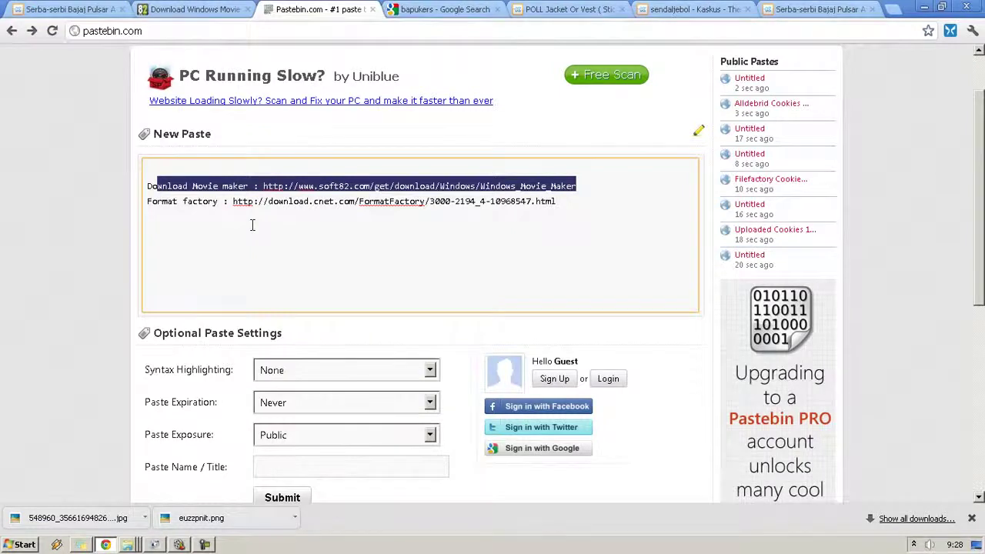
# Step: Cut euzzpnit.png, pulsar 220.avi and the JPG whose name starts with 548960 from the desktop
pyautogui.press('super+d')
pyautogui.click(26, 312)
pyautogui.click(26, 373)
pyautogui.click(27, 431)
pyautogui.doubleClick(27, 431)
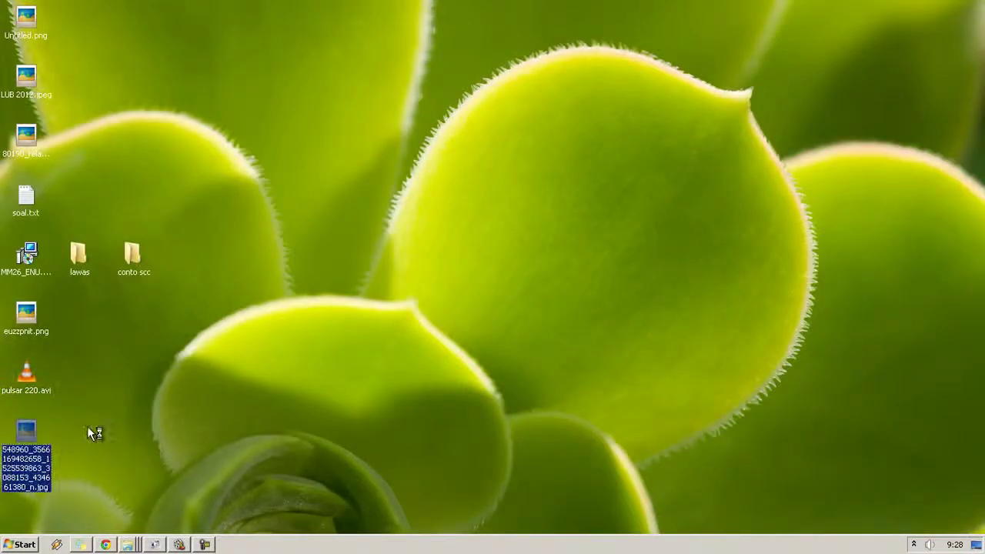
pyautogui.click(269, 399)
pyautogui.keyDown('shift'); pyautogui.click(26, 312); pyautogui.keyUp('shift')
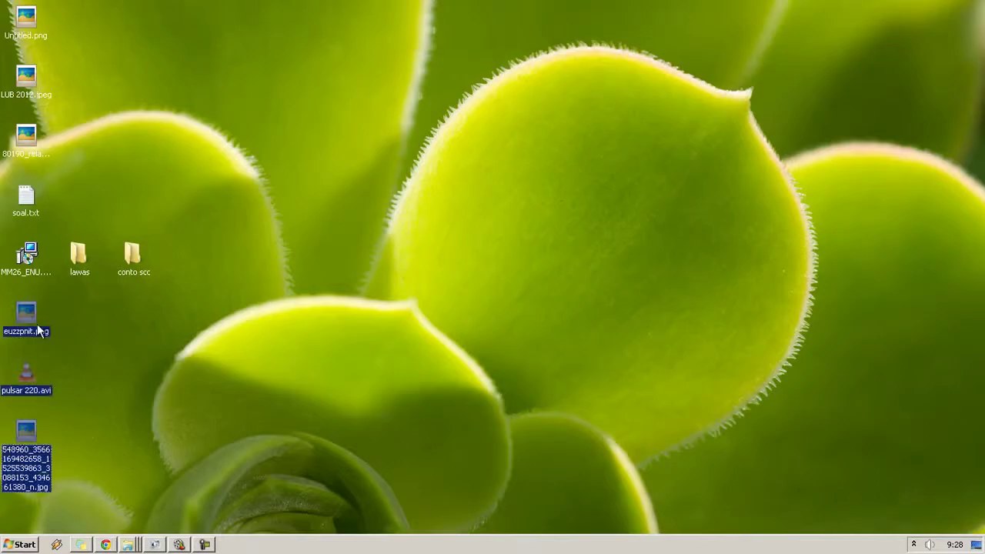
# Step: Switch to Windows Explorer and open the pwoto folder on Local Disk (D:)
pyautogui.click(128, 544)
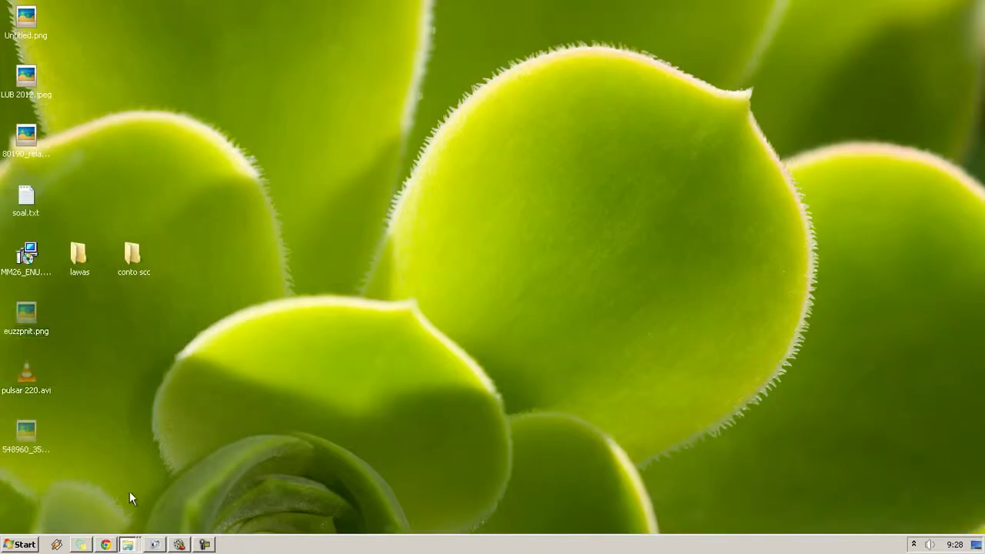
pyautogui.click(72, 282)
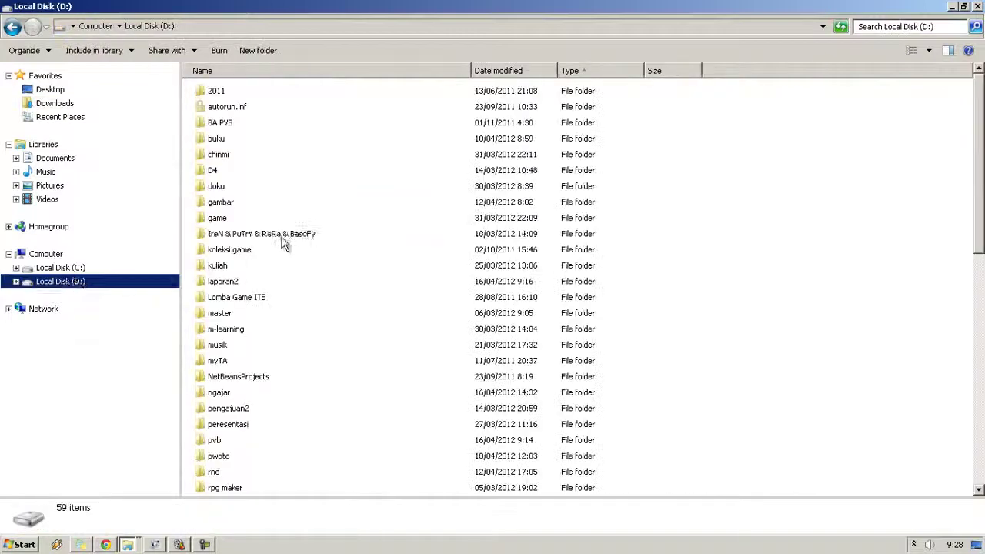
pyautogui.click(282, 235)
pyautogui.write('pw')
pyautogui.press('Return')
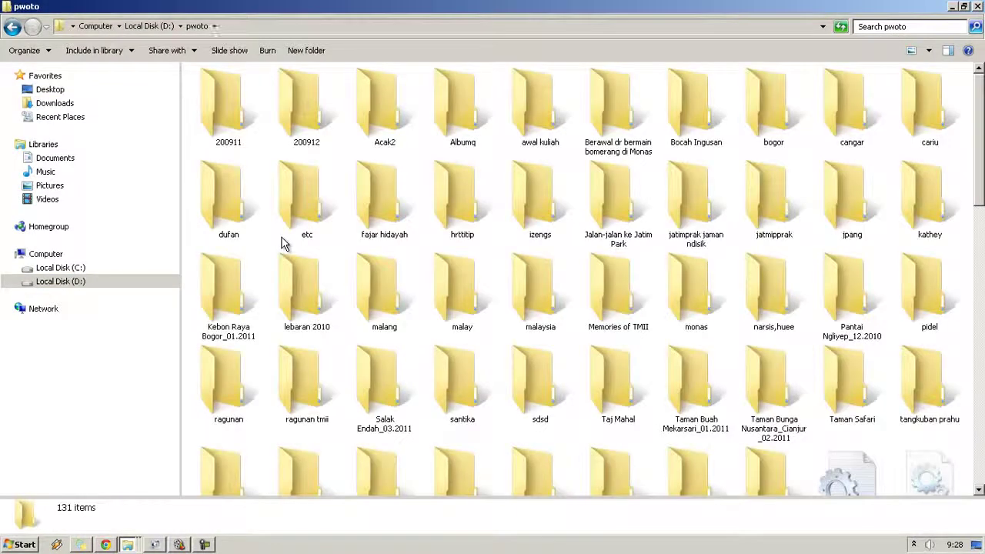
# Step: Paste the cut image and video files into the vijayanti folder
pyautogui.write('v')
pyautogui.press('Return')
pyautogui.press('BackSpace')
pyautogui.press('Right')
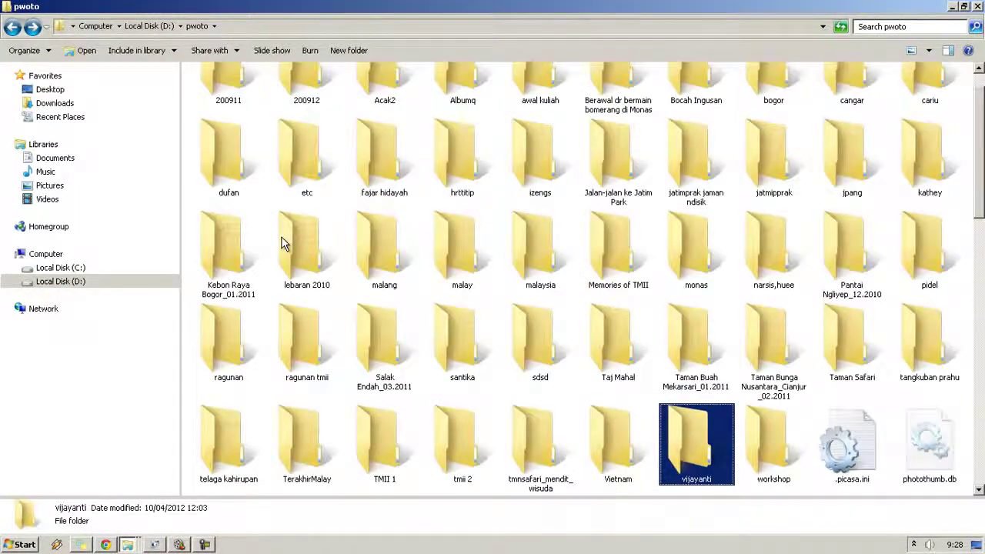
pyautogui.press('Return')
pyautogui.hotkey('ctrl', 'v')
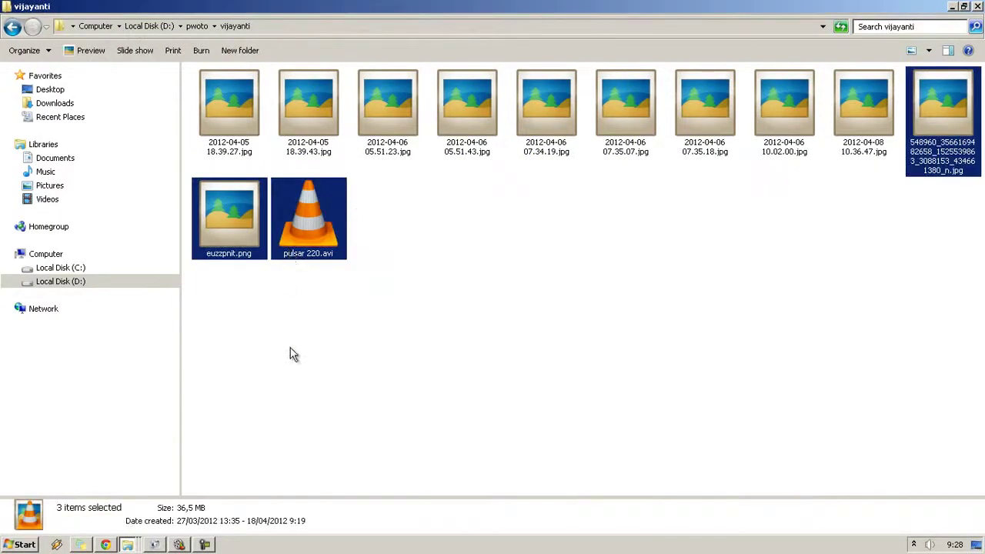
# Step: Preview the pictures in the folder and play parts of pulsar 220.avi in VLC, closing both viewers
pyautogui.click(308, 383)
pyautogui.click(251, 128)
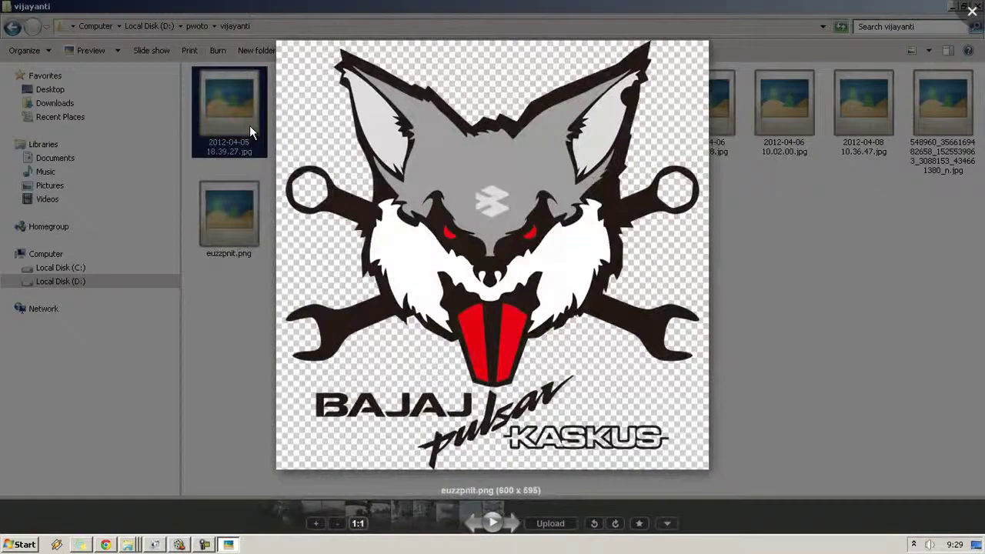
pyautogui.click(250, 125)
pyautogui.doubleClick(327, 220)
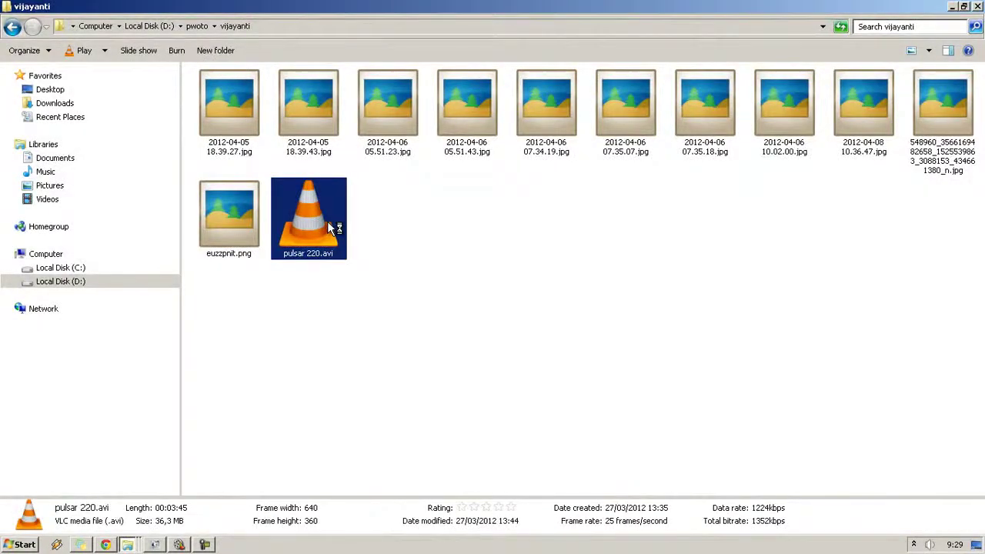
pyautogui.click(370, 431)
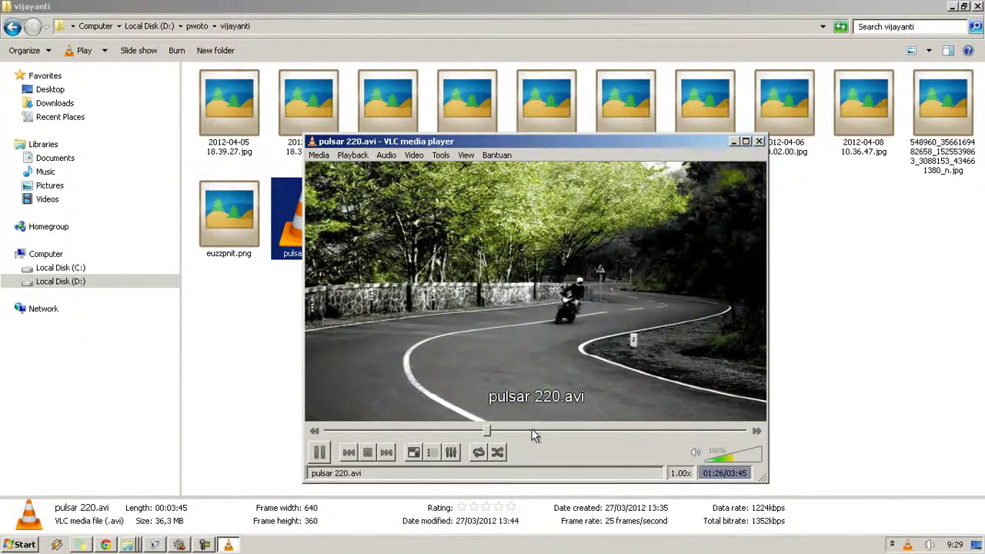
pyautogui.click(537, 431)
pyautogui.click(759, 141)
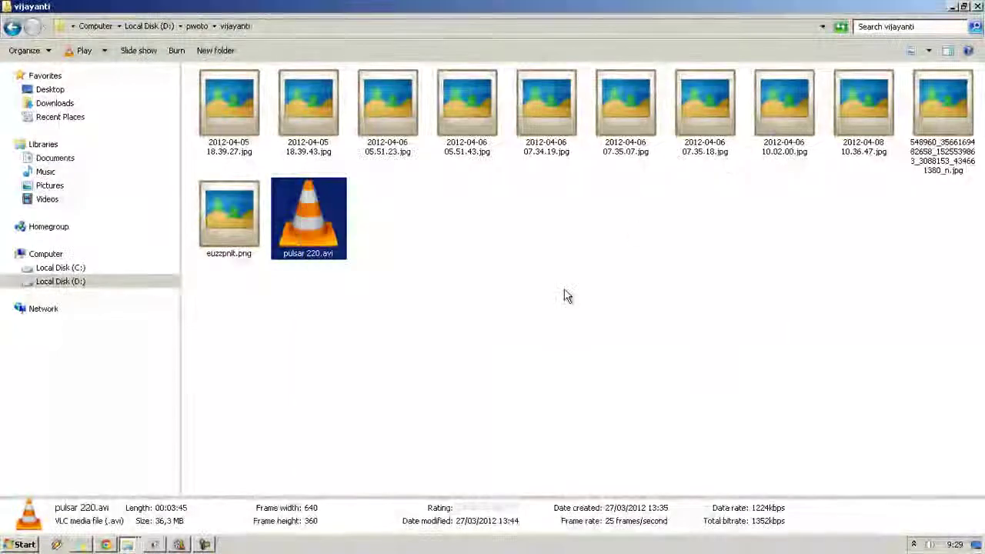
pyautogui.click(449, 387)
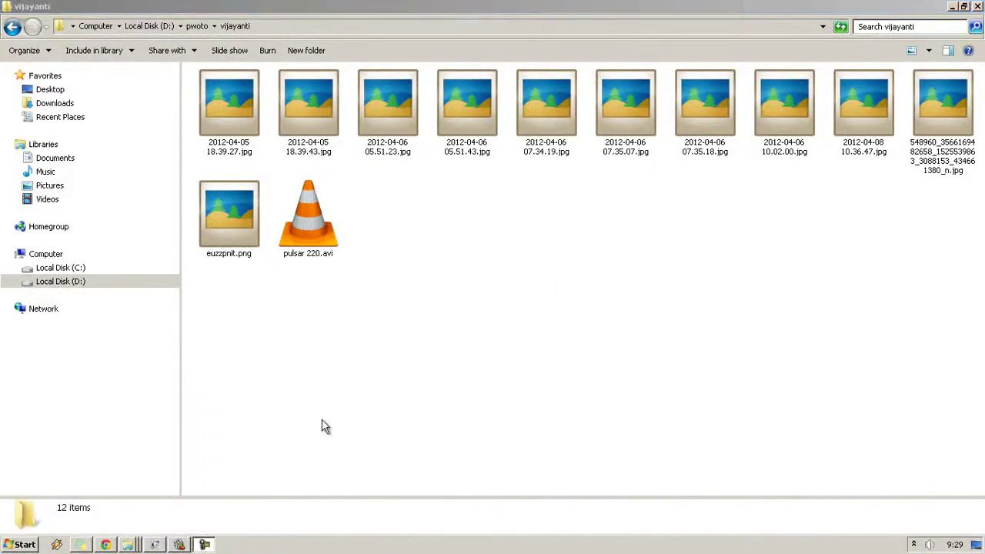
# Step: Open the musik folder on Local Disk (D:)
pyautogui.click(150, 26)
pyautogui.click(272, 265)
pyautogui.write('mu')
pyautogui.press('Return')
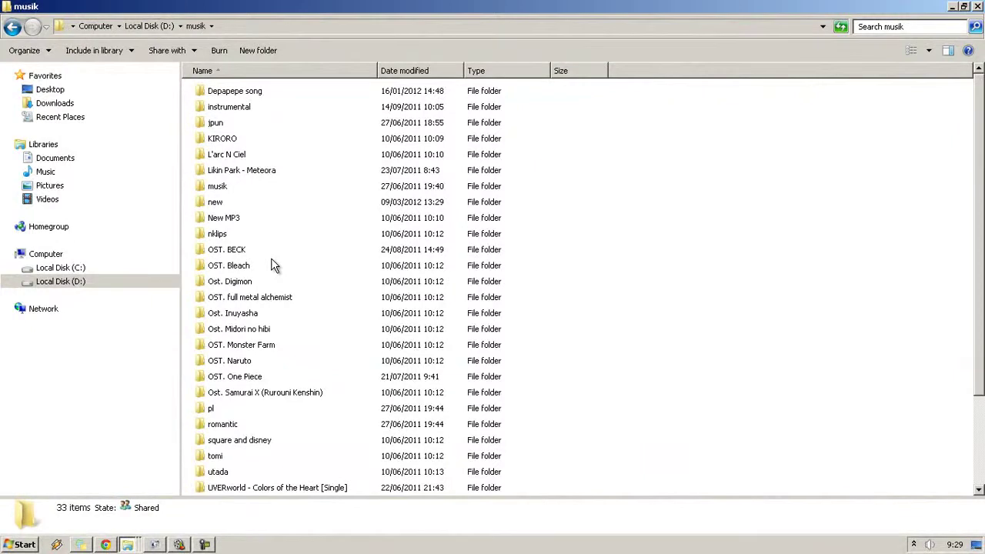
pyautogui.write('i')
pyautogui.press('Return')
pyautogui.press('BackSpace')
# Step: Copy 03 Sky!Sky!Sky! '07 ver..mp3 from the Depapepe - Beginning og the Road folder inside Depapepe song
pyautogui.write('d')
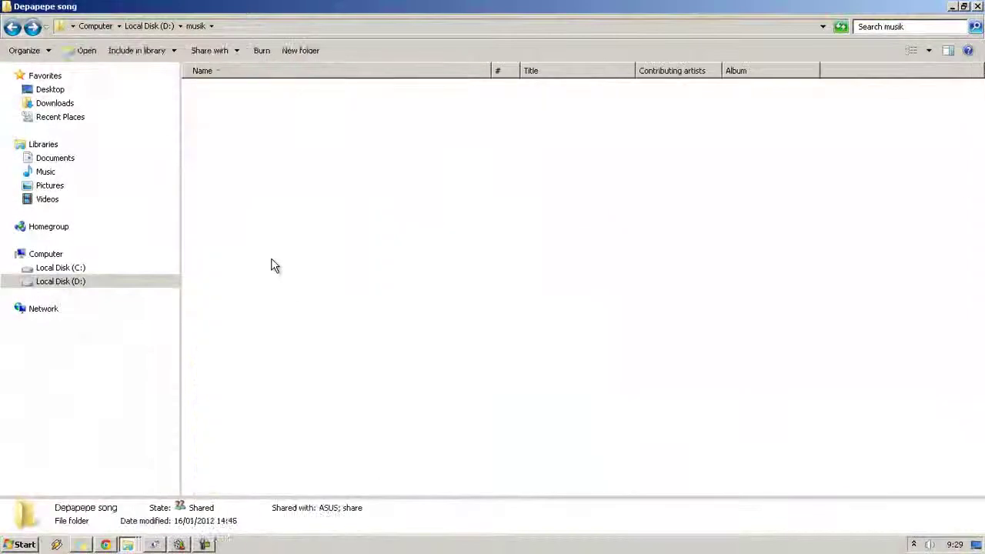
pyautogui.press('Return')
pyautogui.write('a')
pyautogui.press('Down')
pyautogui.press('Down')
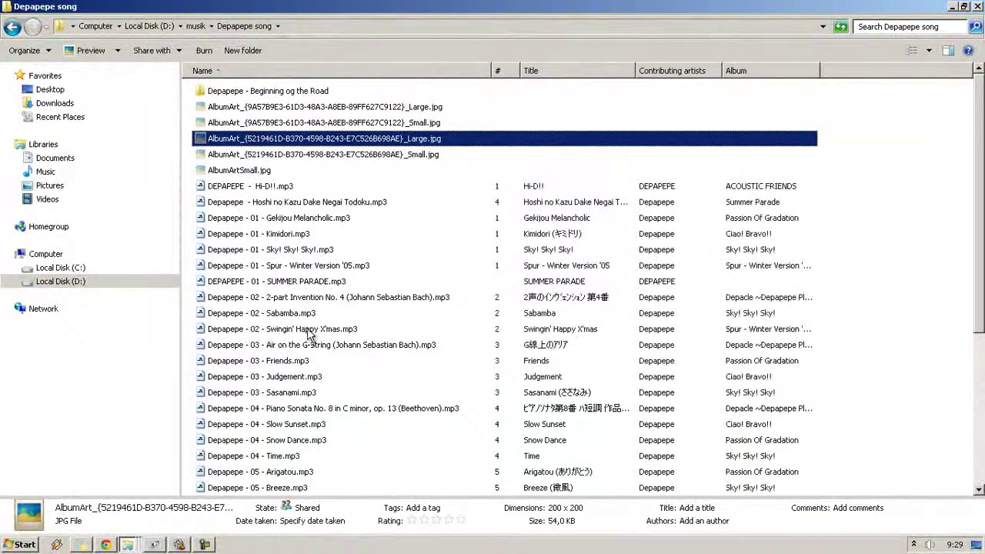
pyautogui.click(304, 329)
pyautogui.scroll(-2, 303, 323)
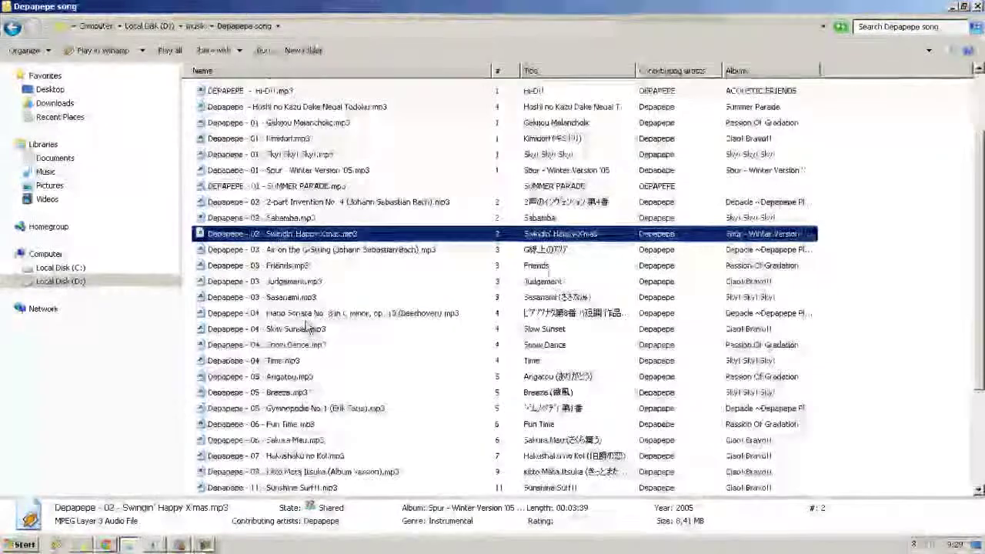
pyautogui.scroll(-3, 305, 324)
pyautogui.scroll(5, 312, 330)
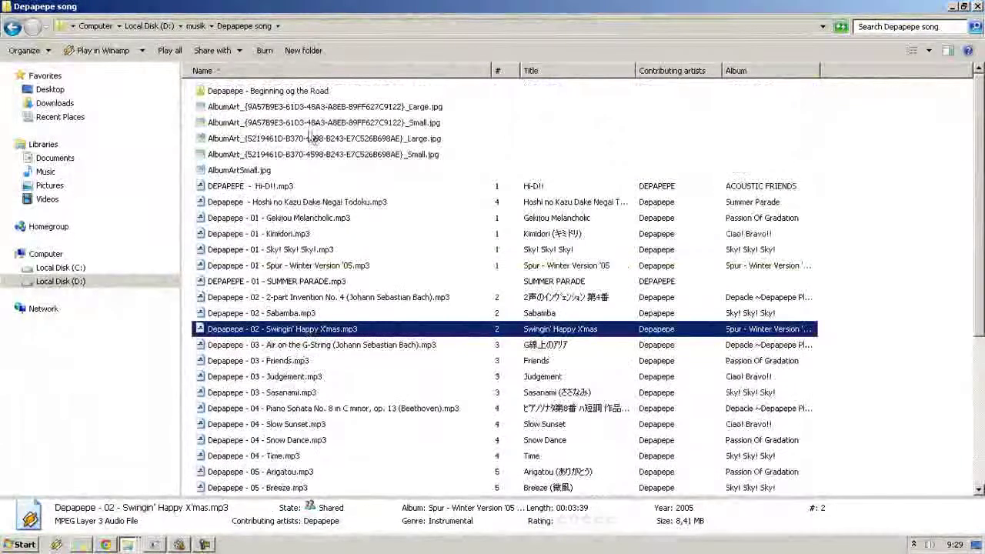
pyautogui.doubleClick(308, 91)
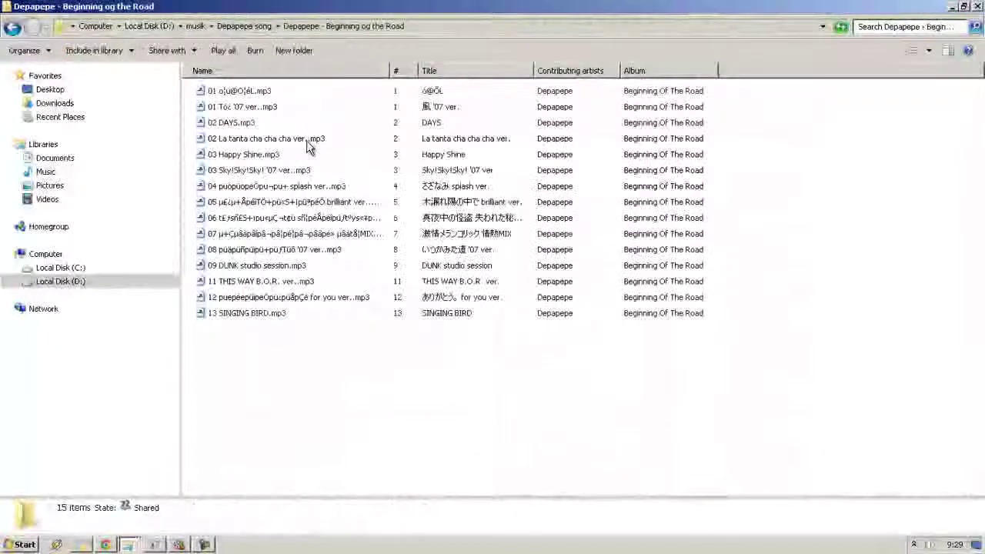
pyautogui.click(303, 172)
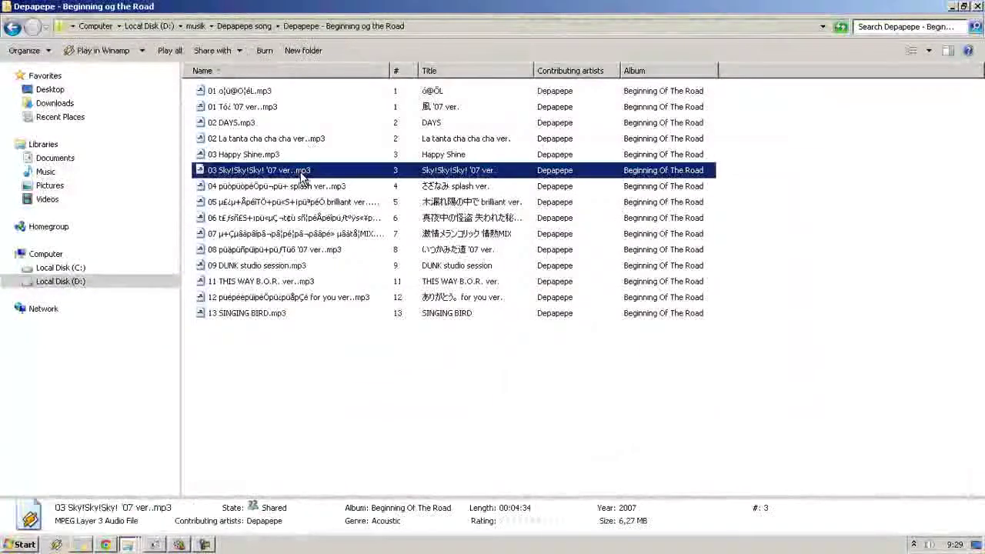
# Step: Paste the copied MP3 into the vijayanti folder under pwoto on Local Disk (D:)
pyautogui.click(157, 28)
pyautogui.click(319, 279)
pyautogui.write('pw')
pyautogui.press('Return')
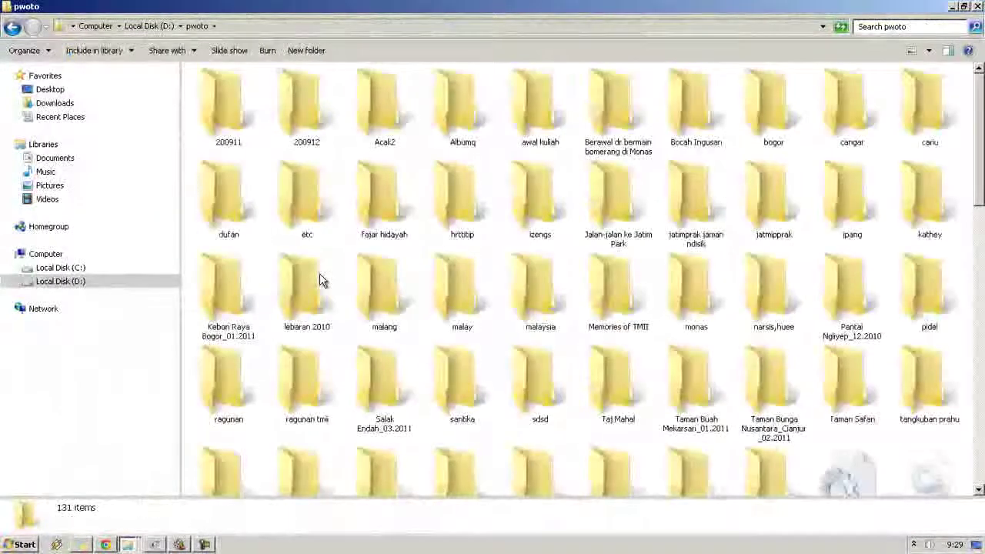
pyautogui.write('vi')
pyautogui.press('Return')
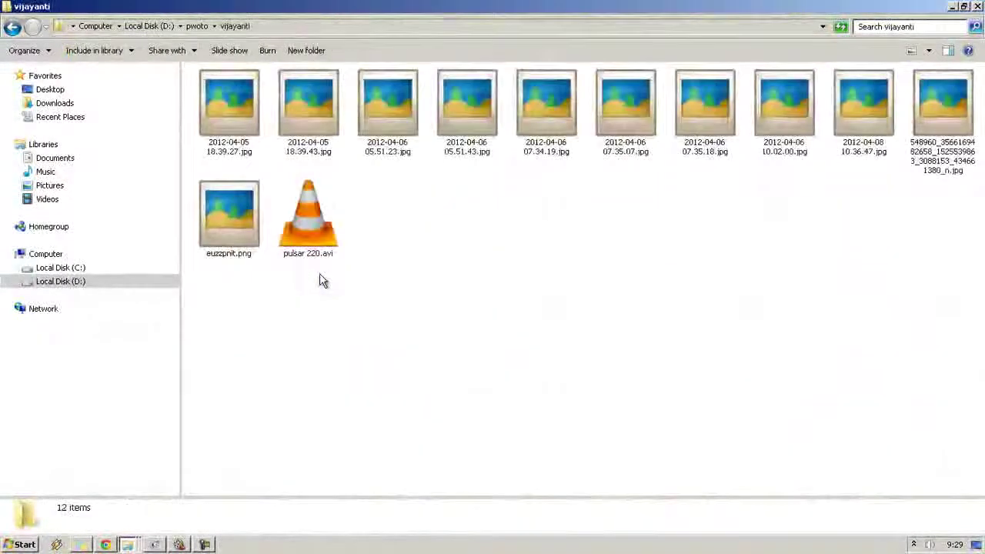
pyautogui.click(523, 260)
pyautogui.click(385, 88)
pyautogui.click(395, 190)
pyautogui.click(240, 123)
pyautogui.click(356, 372)
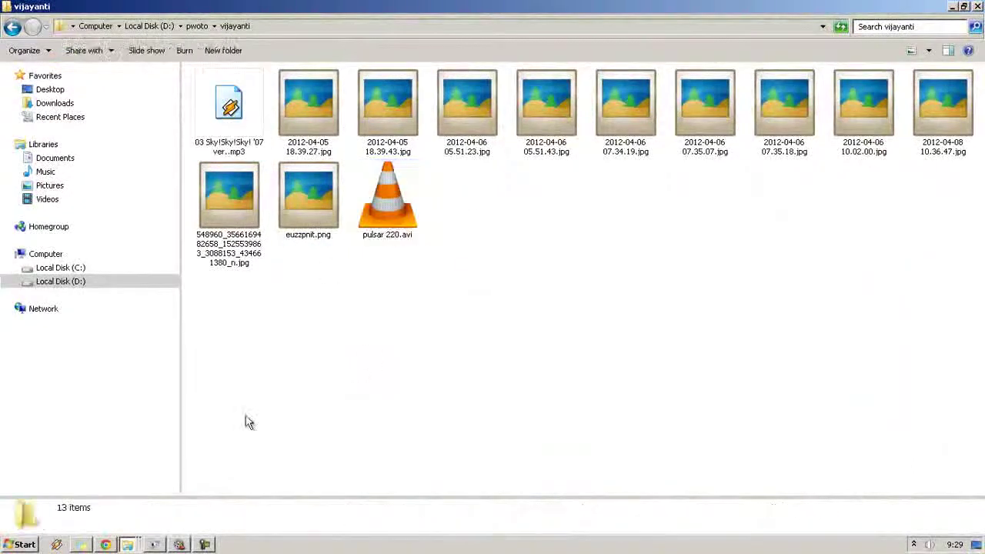
# Step: Switch to Windows Movie Maker, start importing a video and enlarge the Import File dialog
pyautogui.click(179, 545)
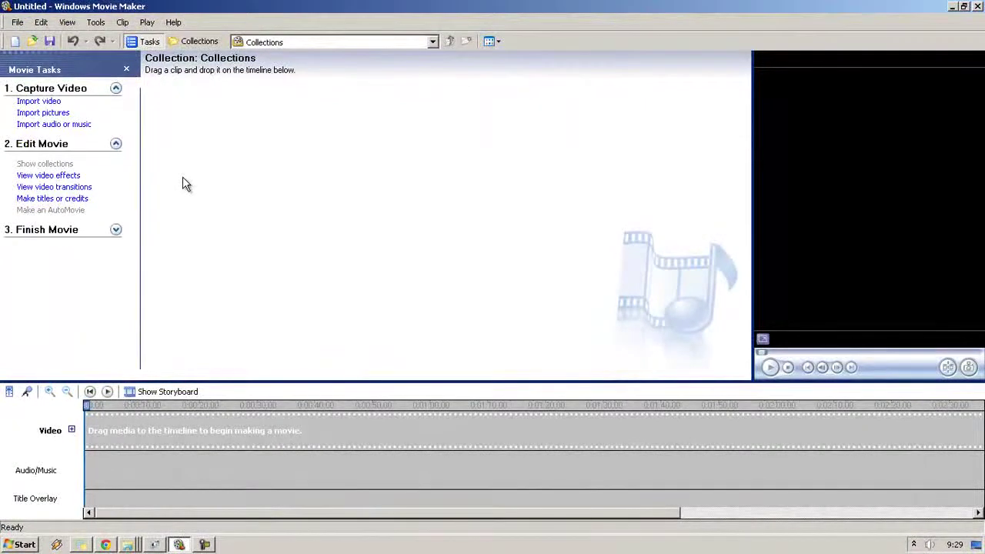
pyautogui.click(17, 22)
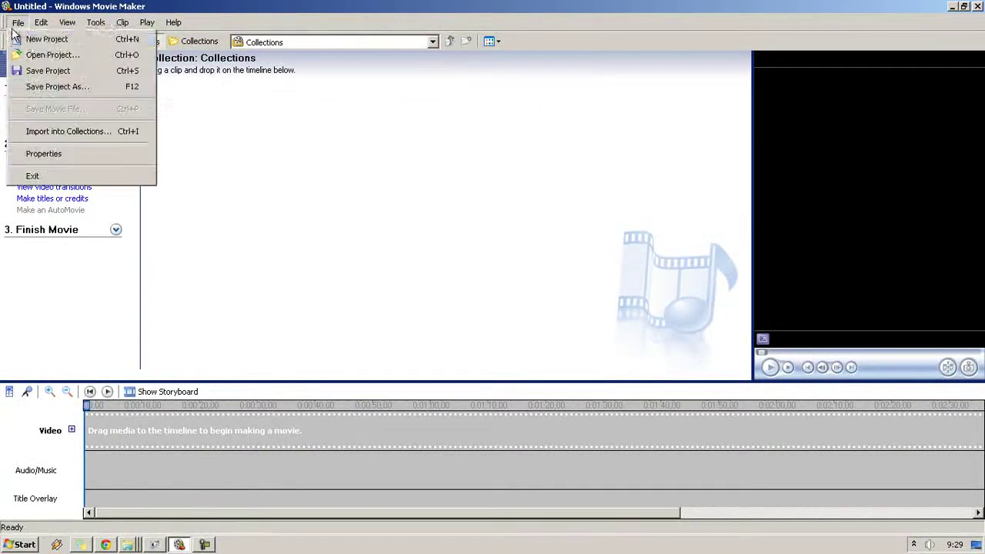
pyautogui.click(331, 174)
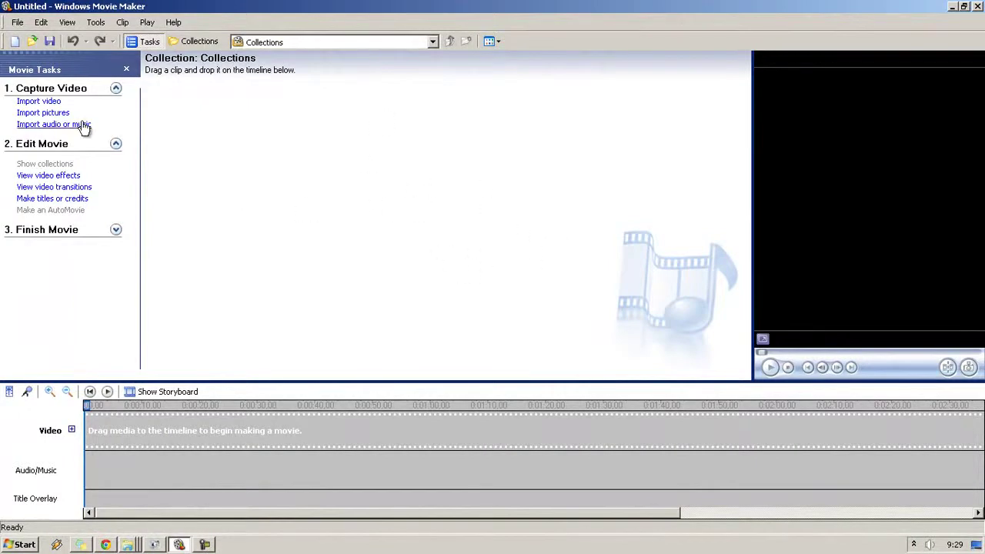
pyautogui.click(59, 103)
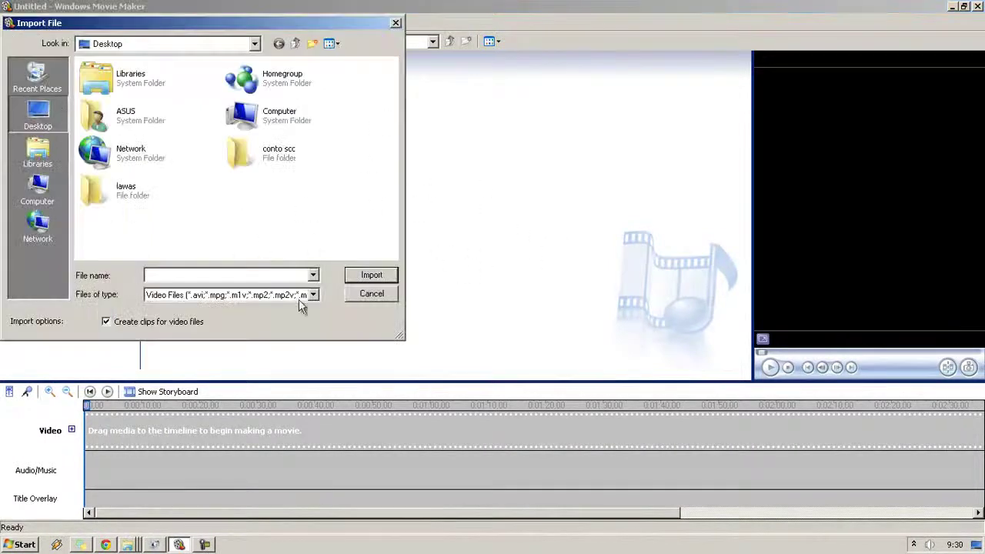
pyautogui.moveTo(400, 337); pyautogui.dragTo(613, 358)
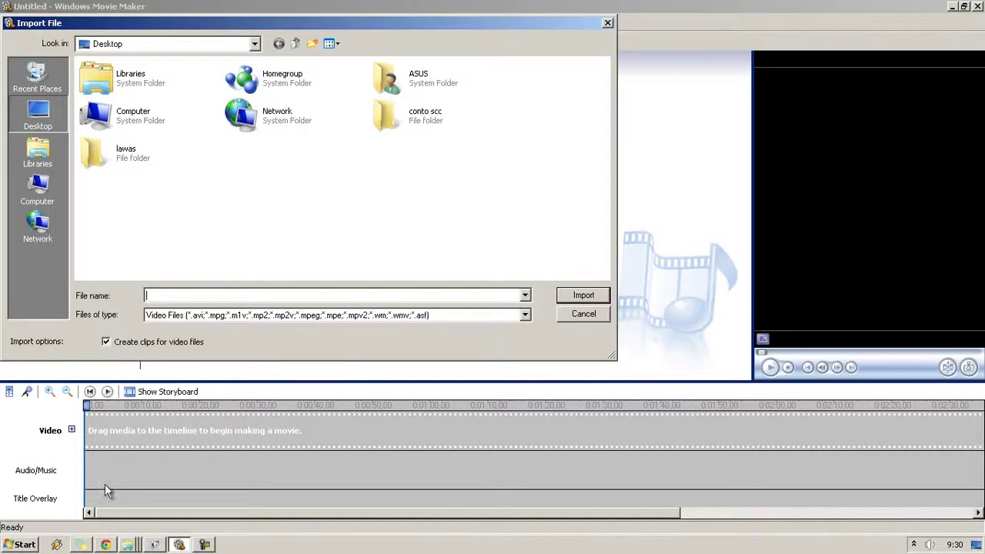
# Step: Switch to the Chrome browser and examine the Format Factory download link in the Pastebin text
pyautogui.click(105, 544)
pyautogui.moveTo(219, 202); pyautogui.dragTo(141, 204)
pyautogui.click(243, 203)
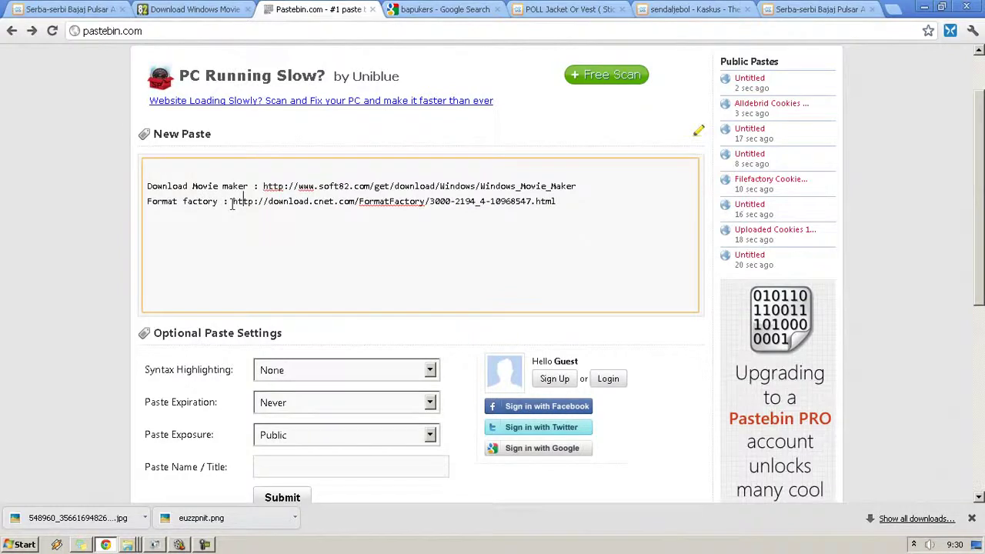
pyautogui.moveTo(441, 208); pyautogui.dragTo(567, 203)
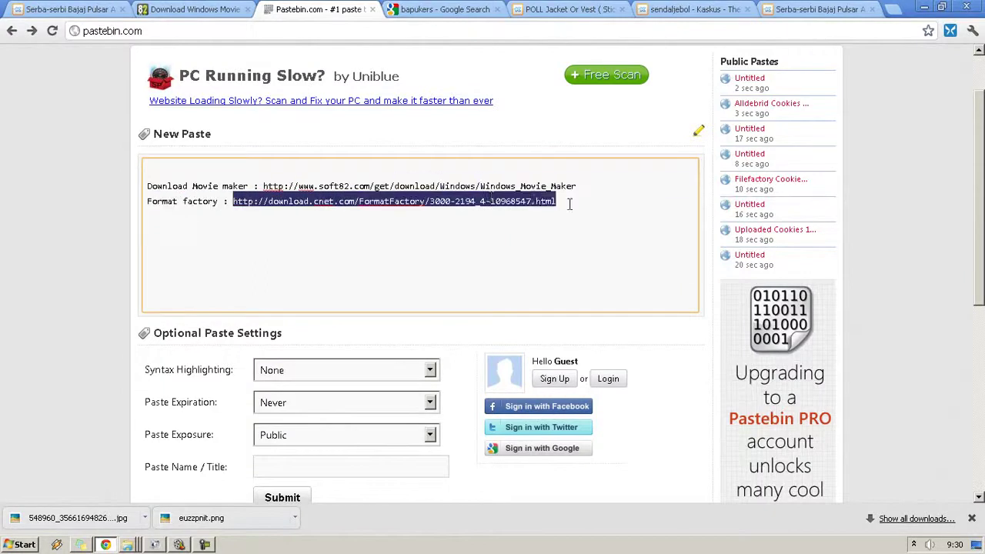
pyautogui.click(570, 204)
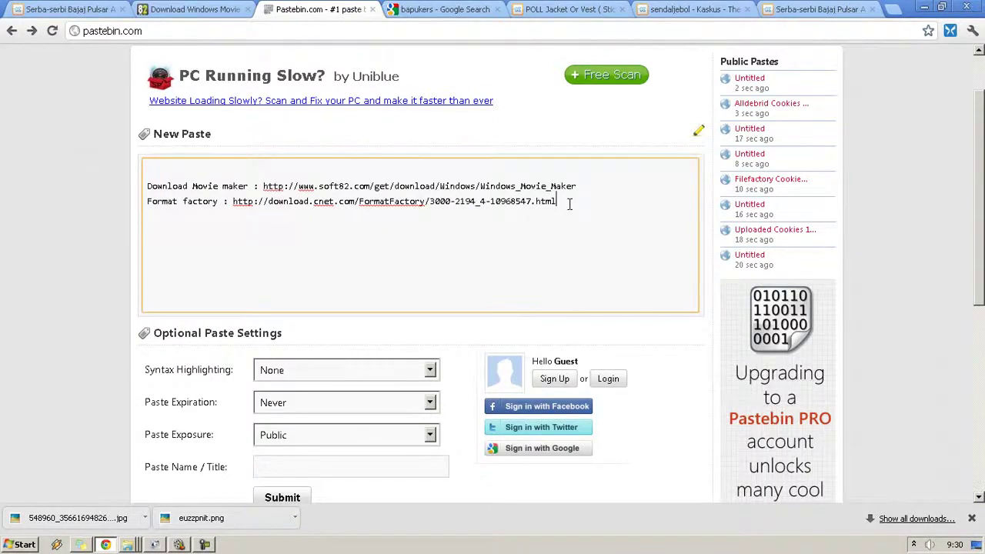
pyautogui.moveTo(570, 204); pyautogui.dragTo(226, 224)
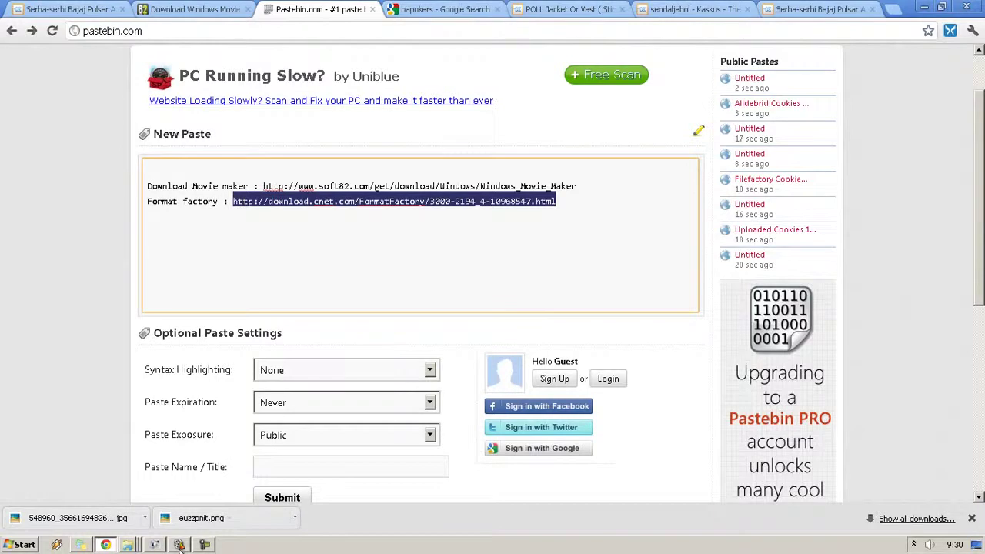
# Step: Switch to FormatFactory and examine the available video, picture and audio conversion formats
pyautogui.click(154, 545)
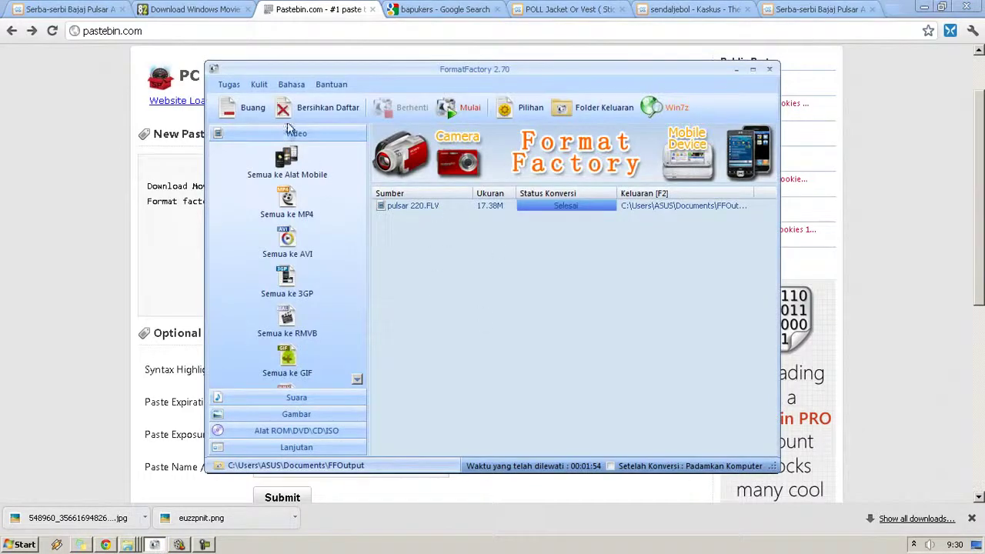
pyautogui.click(357, 380)
pyautogui.click(357, 380)
pyautogui.click(357, 380)
pyautogui.click(357, 380)
pyautogui.click(358, 380)
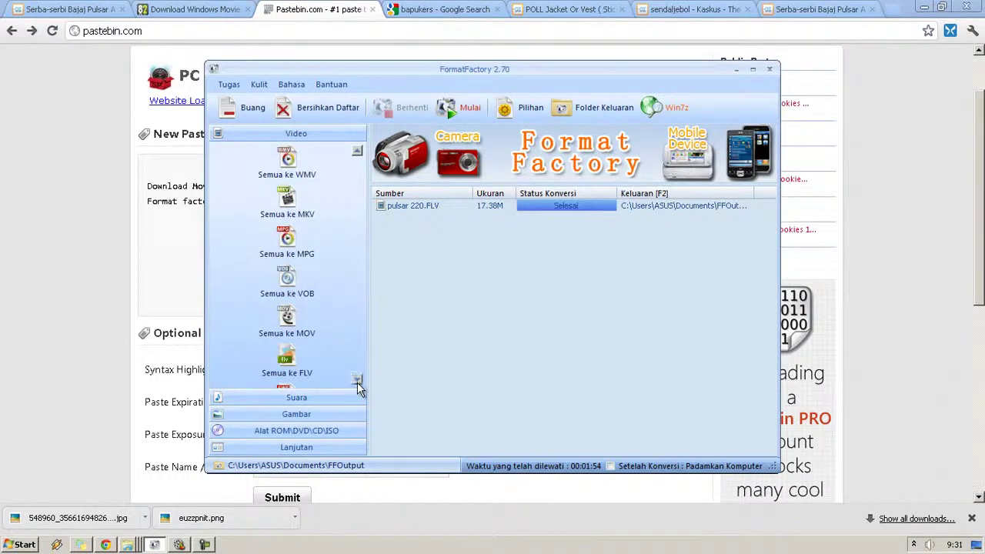
pyautogui.click(324, 415)
pyautogui.click(300, 151)
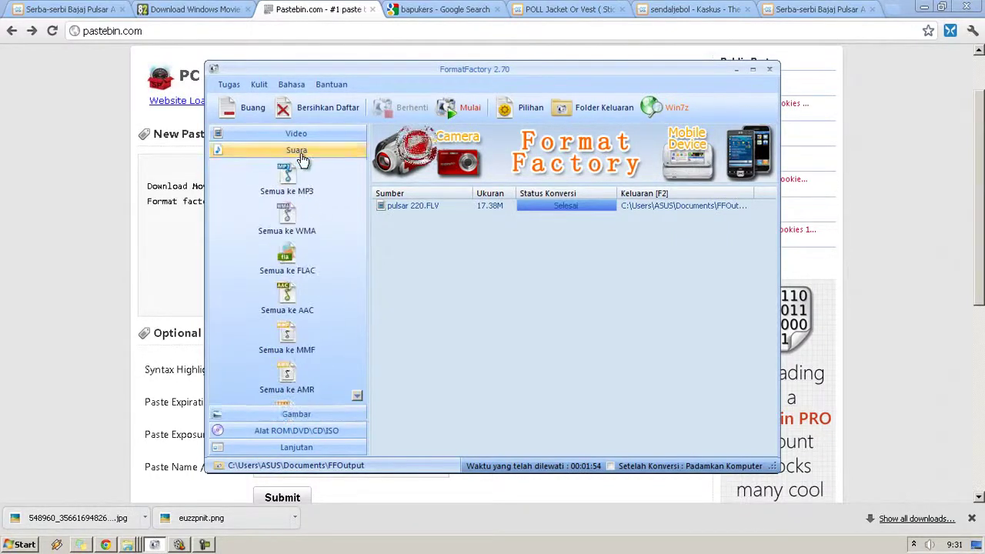
pyautogui.click(269, 134)
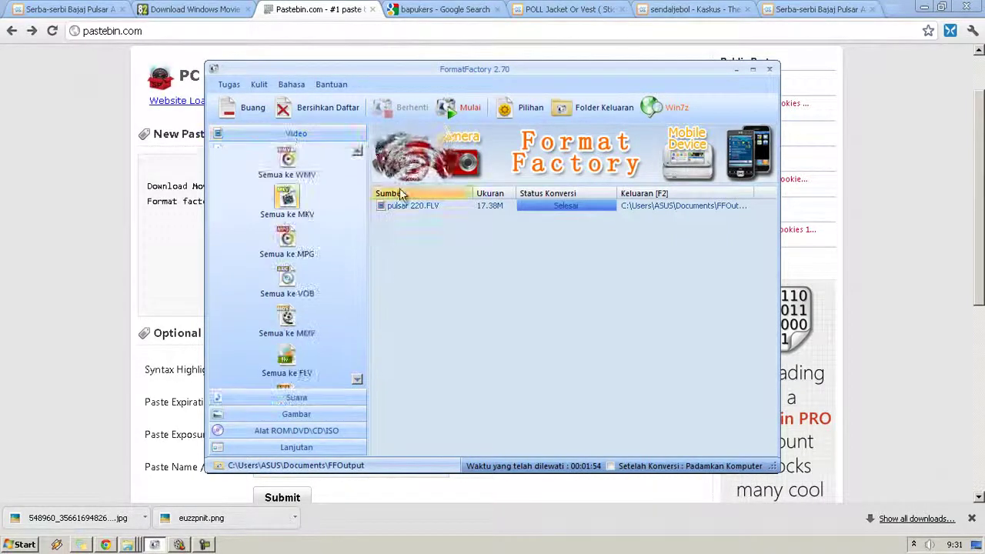
# Step: Queue the [Share] Serba-serbi Bajaj Pulsar All Variants video dated 25/02/2012 16:18 for conversion to WMV
pyautogui.click(356, 156)
pyautogui.click(356, 157)
pyautogui.click(279, 240)
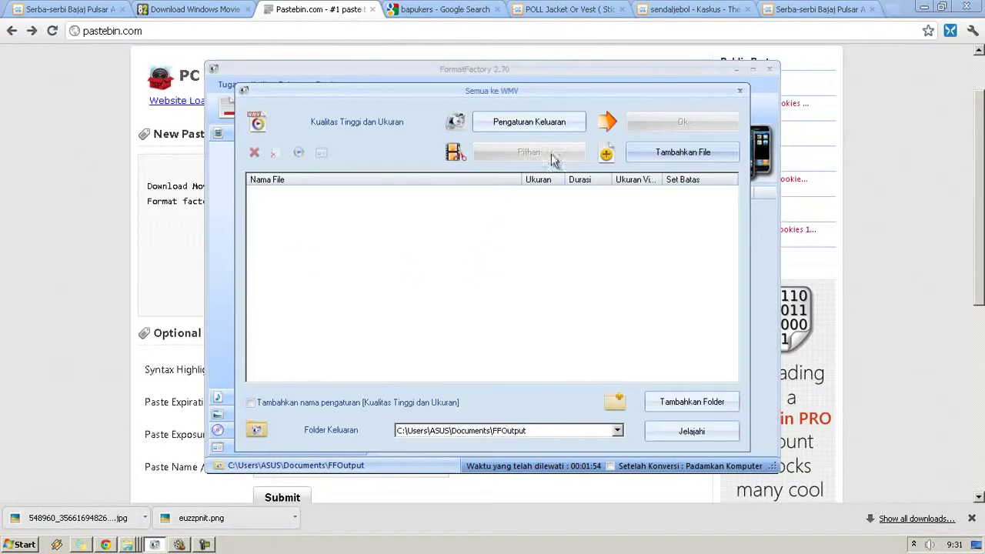
pyautogui.click(669, 154)
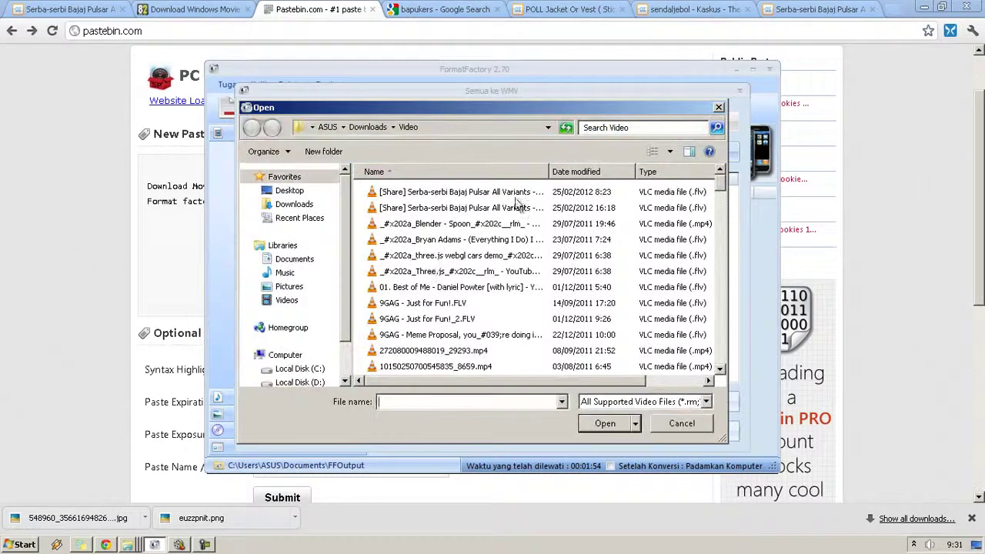
pyautogui.moveTo(552, 170); pyautogui.dragTo(696, 170)
pyautogui.doubleClick(585, 208)
pyautogui.click(683, 123)
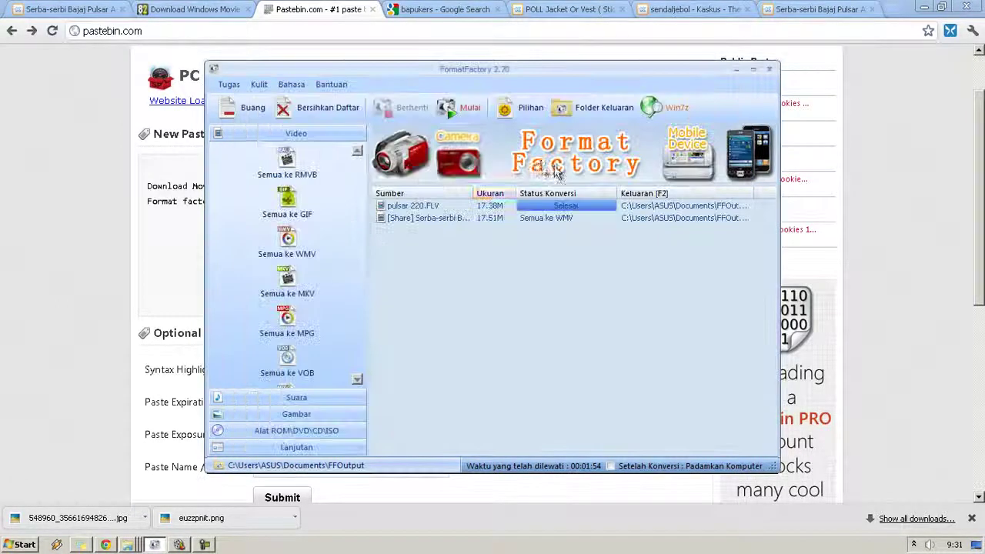
# Step: Start converting the queued Serba-serbi Bajaj Pulsar video to WMV and stop the conversion
pyautogui.rightClick(500, 218)
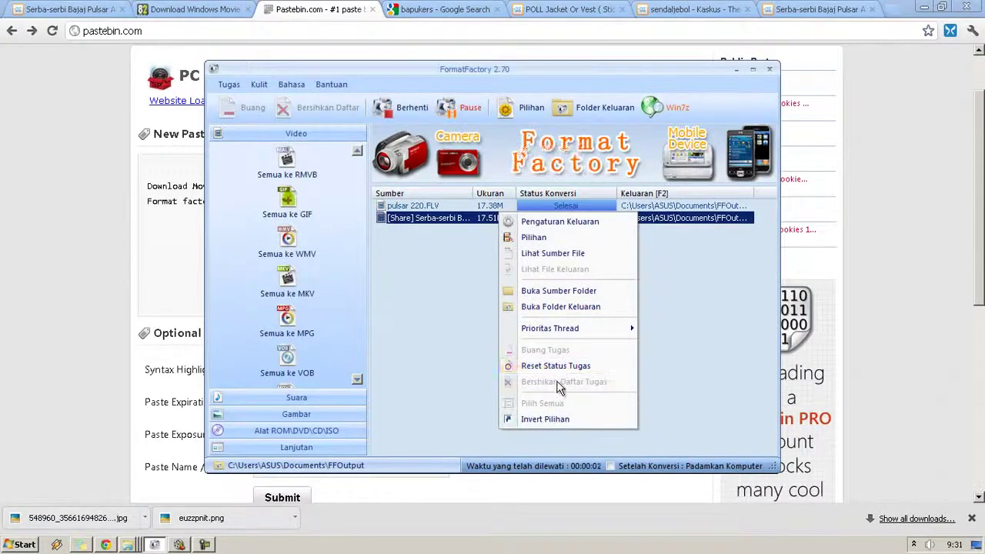
pyautogui.click(410, 108)
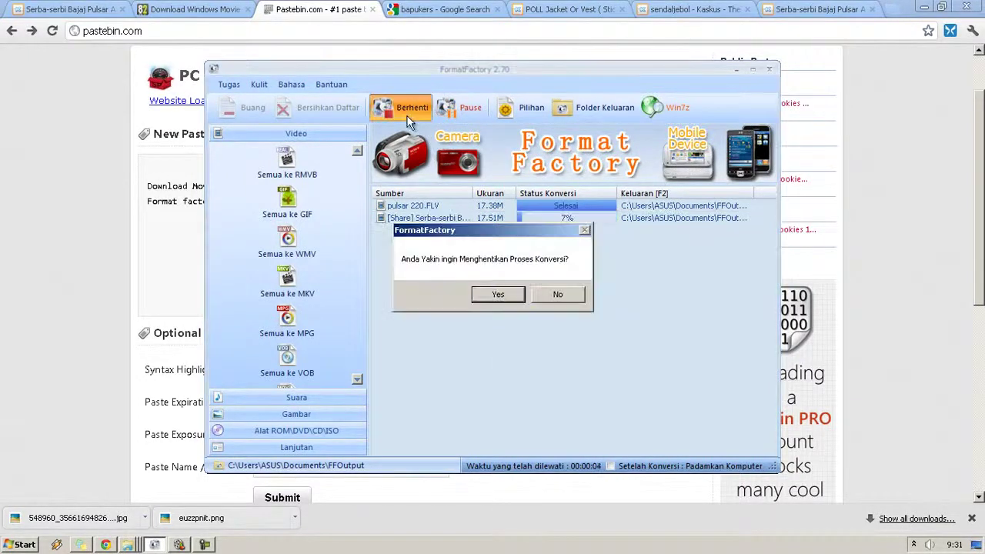
pyautogui.click(499, 295)
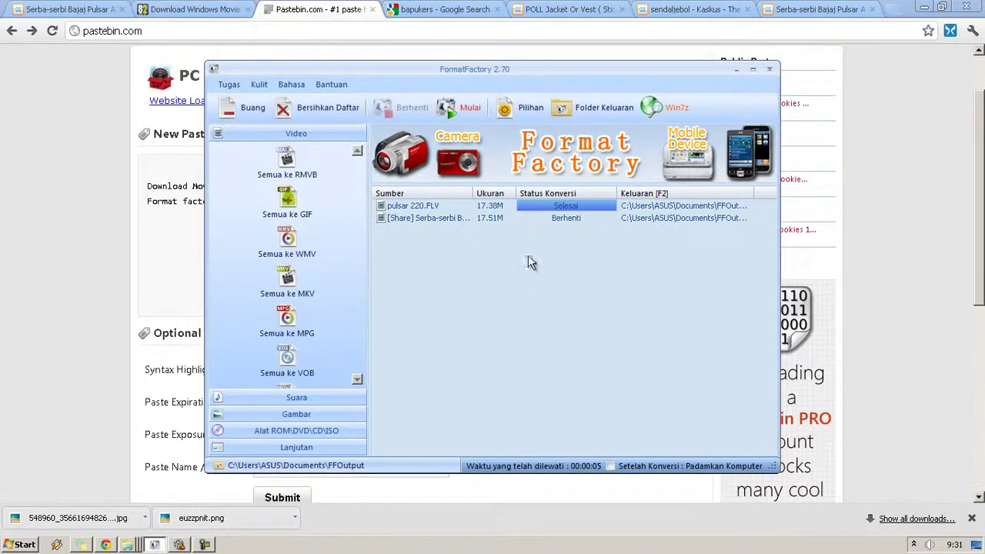
# Step: Switch to Windows Movie Maker and open the vijayanti folder inside pwoto on Local Disk (D:) for importing
pyautogui.click(515, 208)
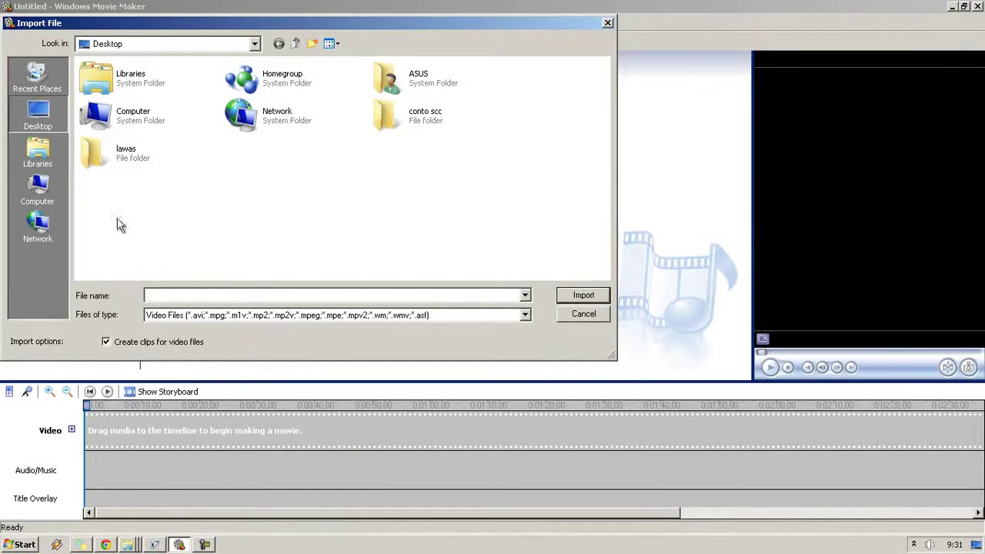
pyautogui.click(37, 188)
pyautogui.doubleClick(239, 98)
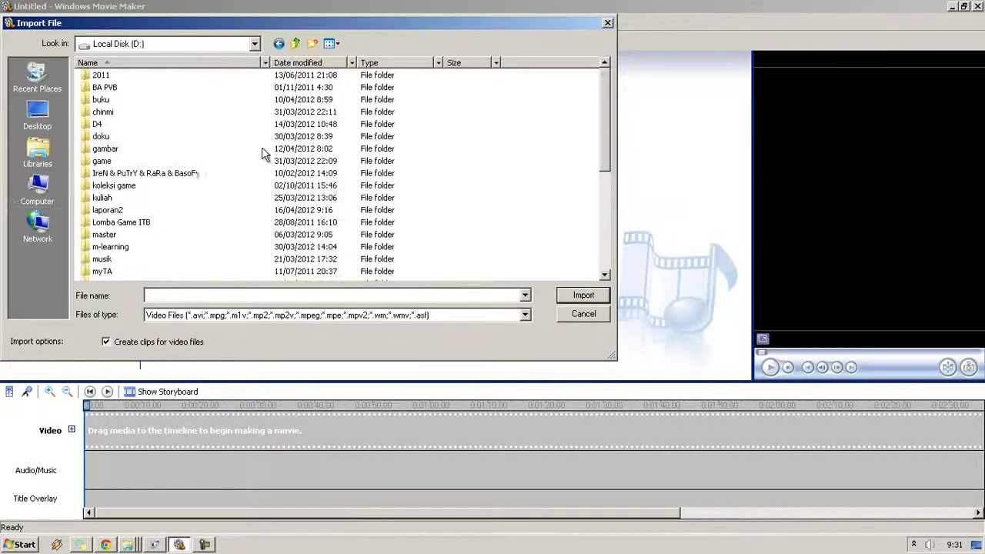
pyautogui.click(240, 174)
pyautogui.write('pw')
pyautogui.press('Return')
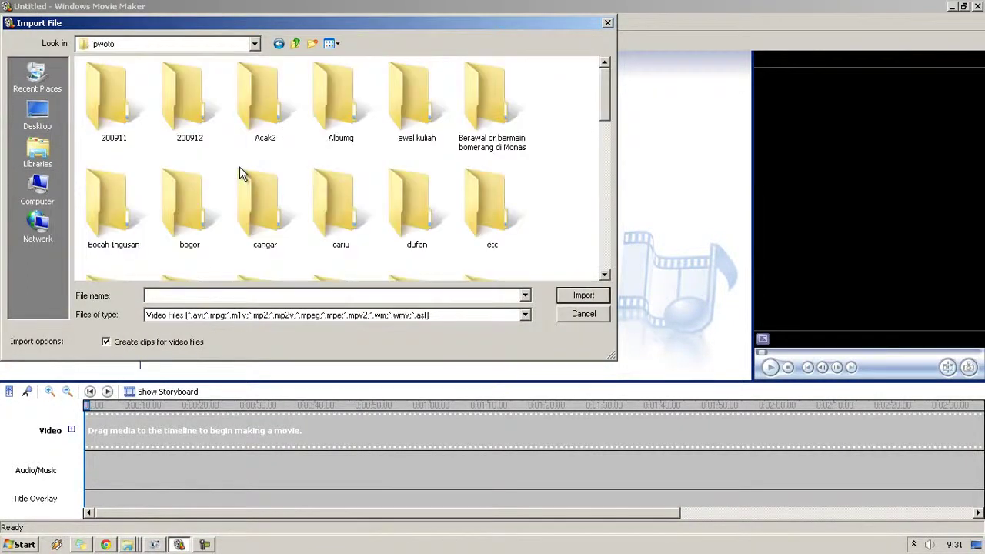
pyautogui.write('vij')
pyautogui.press('Return')
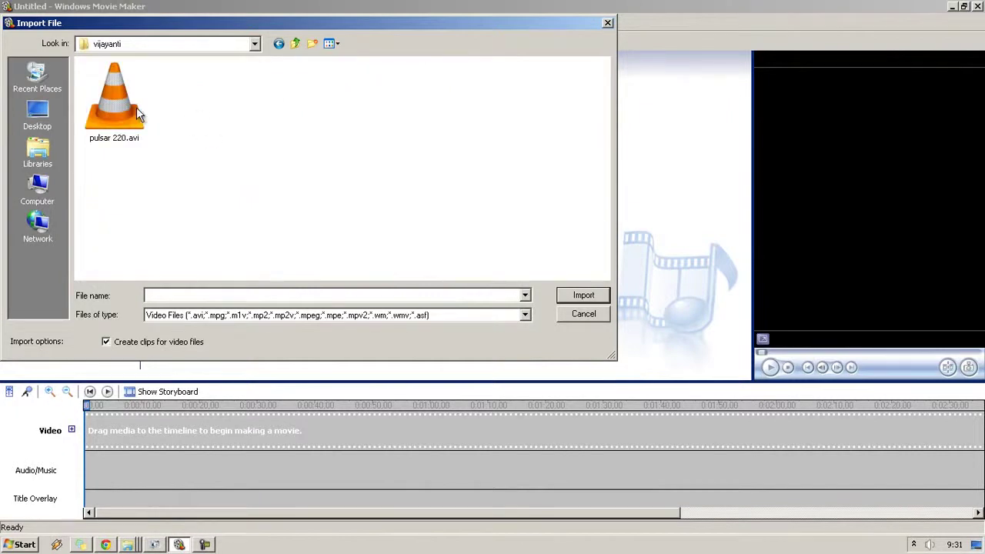
# Step: List all file types in the vijayanti folder and select 03 Sky!Sky!Sky! '07 ver..mp3 for import
pyautogui.click(259, 319)
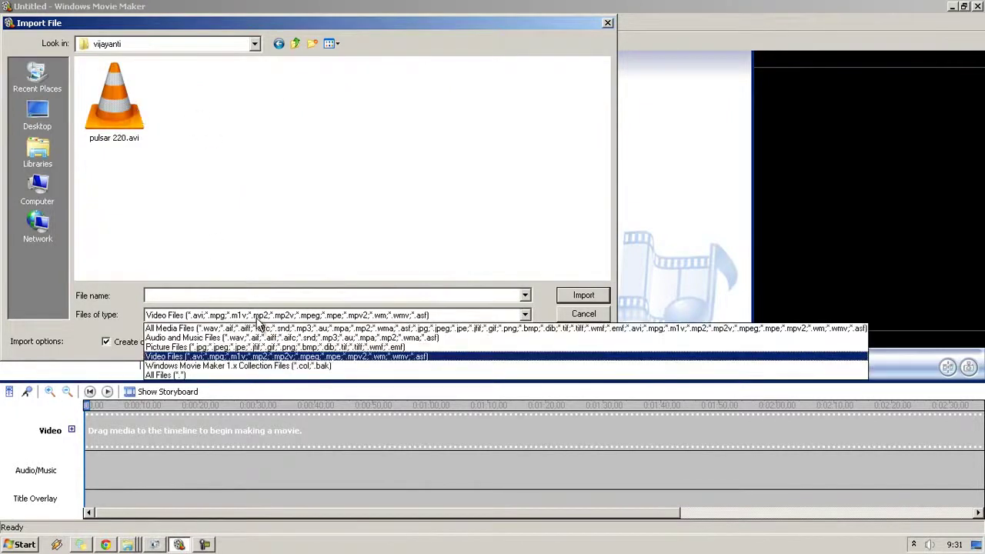
pyautogui.click(205, 375)
pyautogui.click(120, 107)
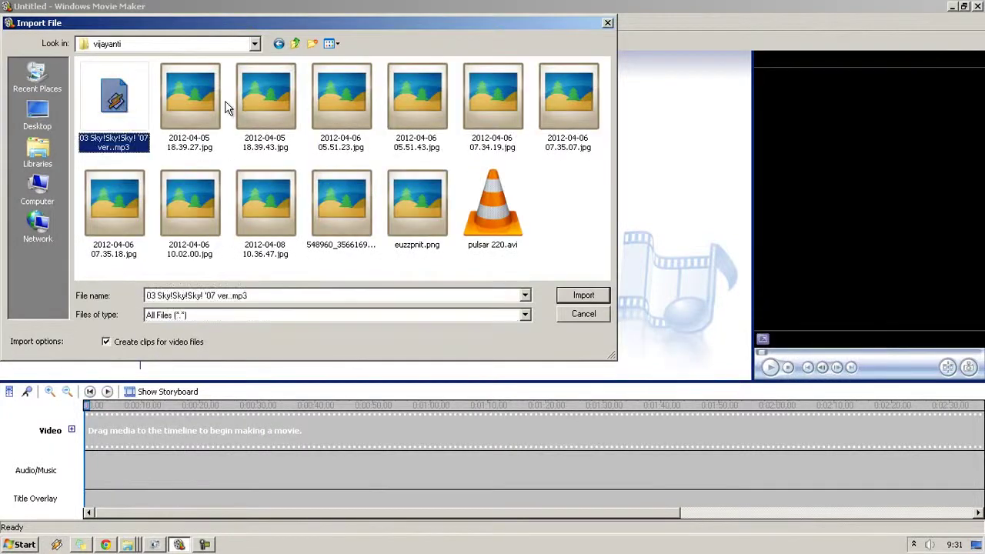